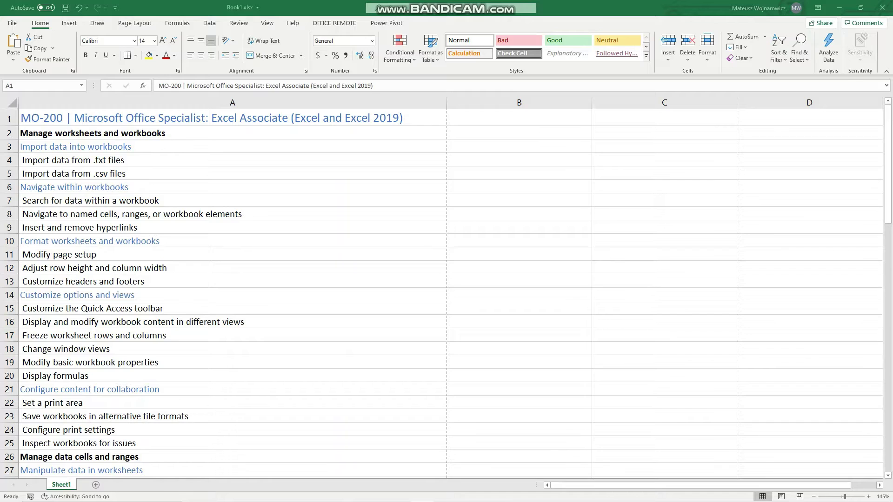
Select the exam title in A1, then the Customize options and views objectives in A14:A20.
left_click(64, 117)
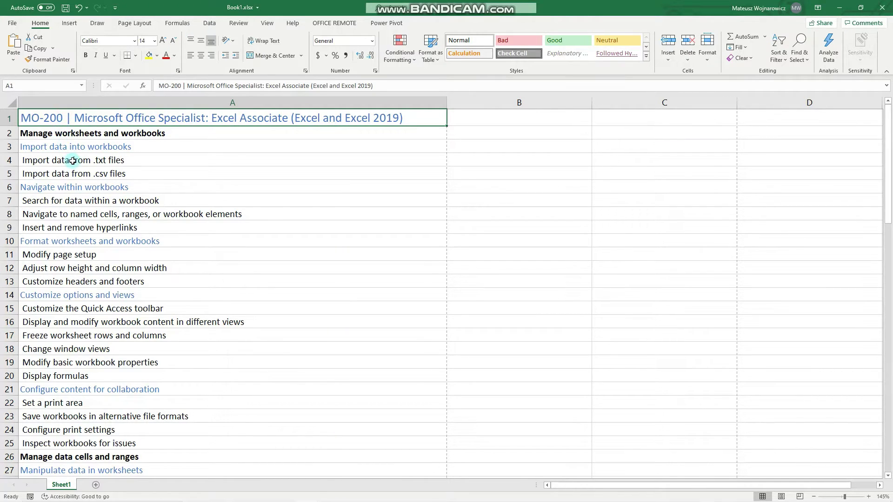
left_click_drag(73, 292, 76, 371)
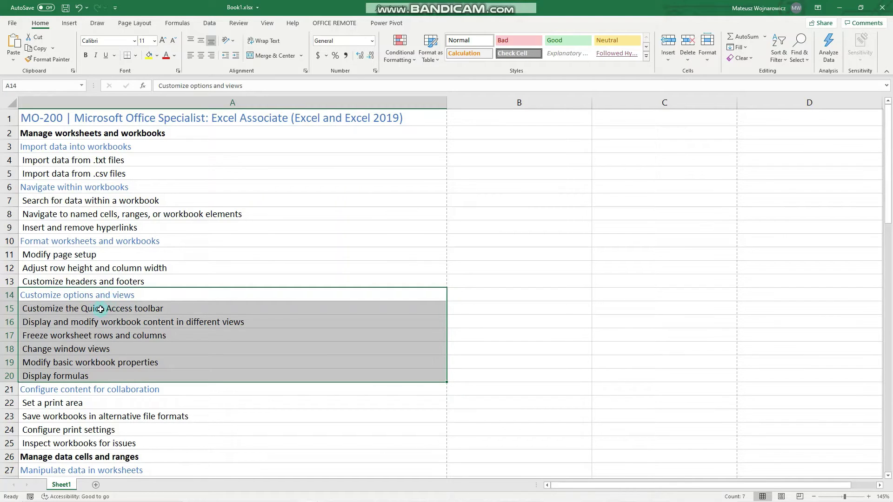
Select the Customize the Quick Access toolbar objective in A15 and add New to the Quick Access Toolbar.
left_click(89, 309)
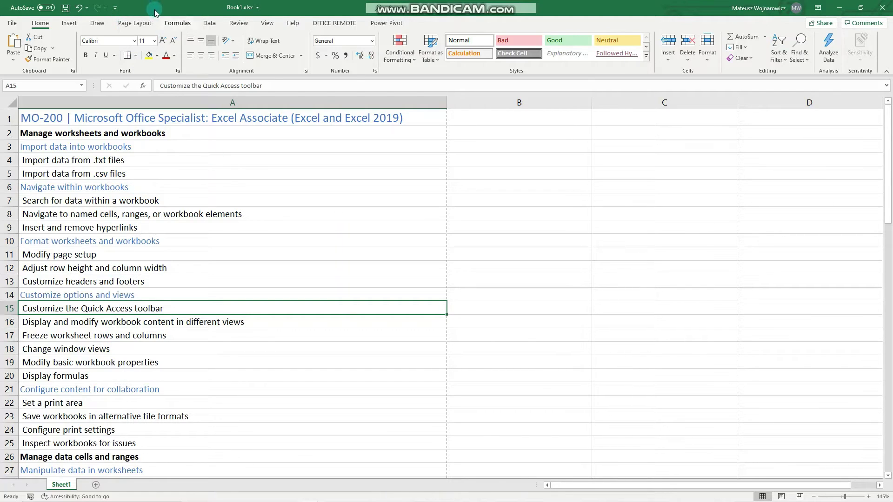
left_click(116, 9)
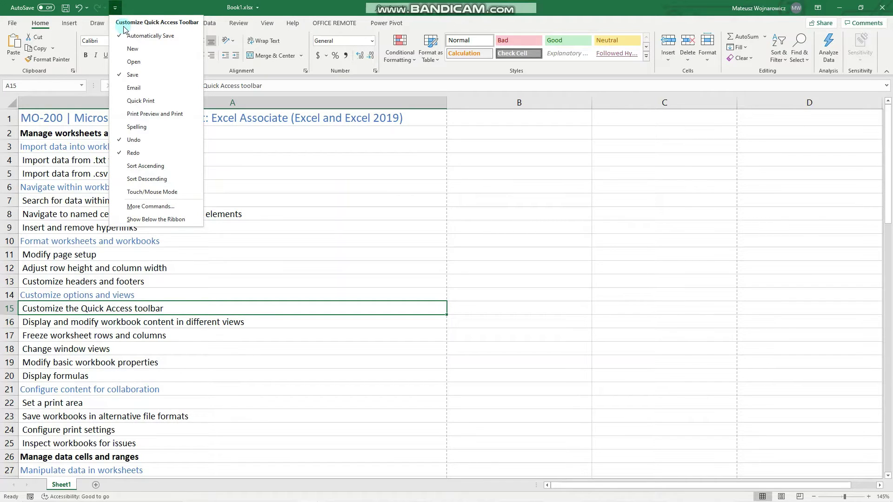
left_click(131, 50)
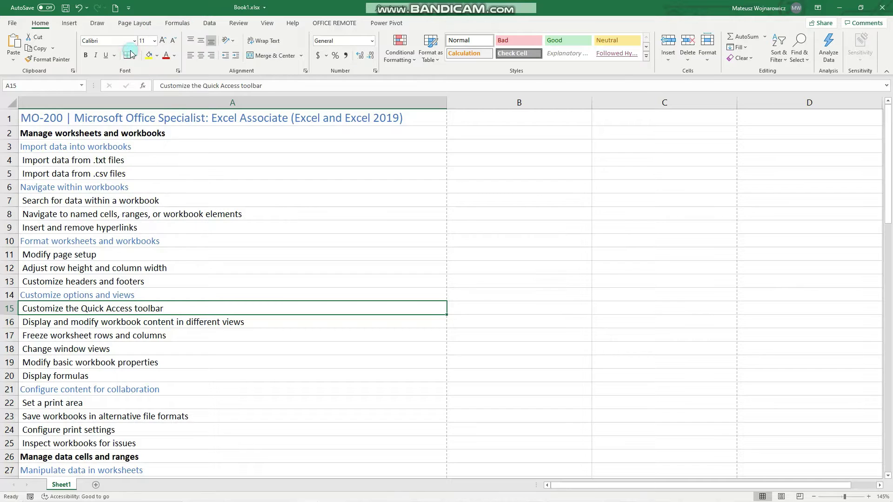
Remove the New command from the Quick Access Toolbar again.
left_click(129, 8)
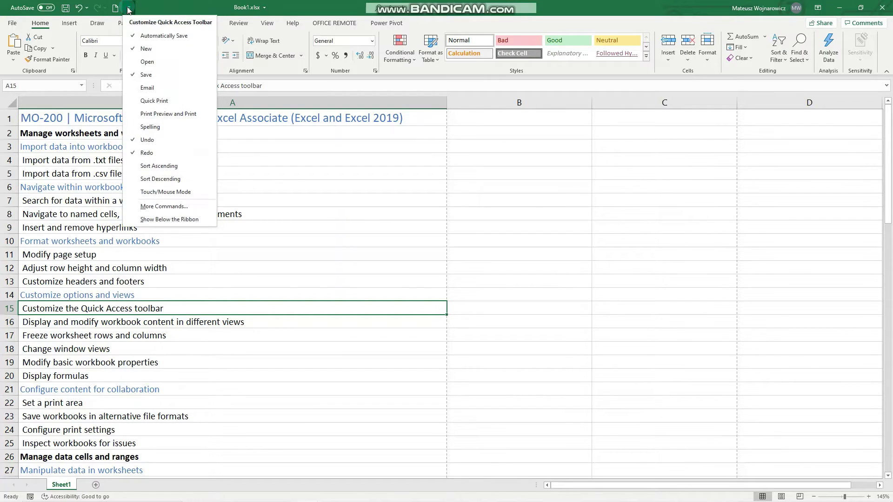
left_click(145, 50)
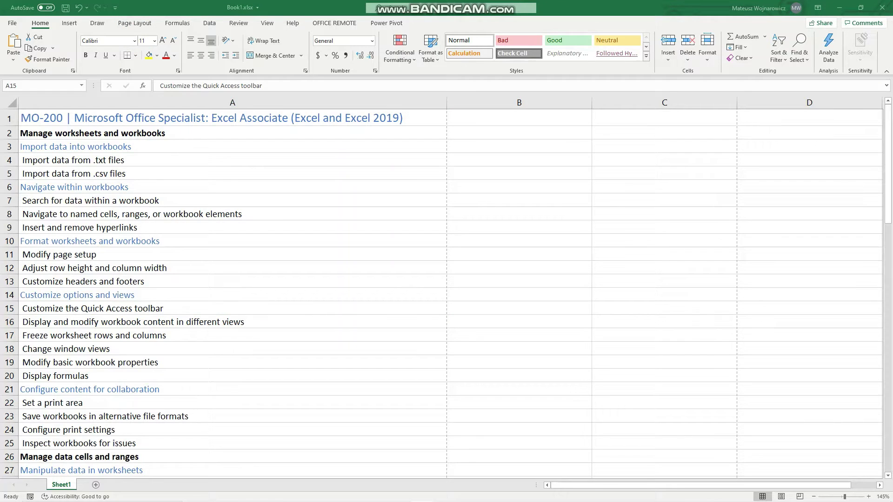
left_click(116, 8)
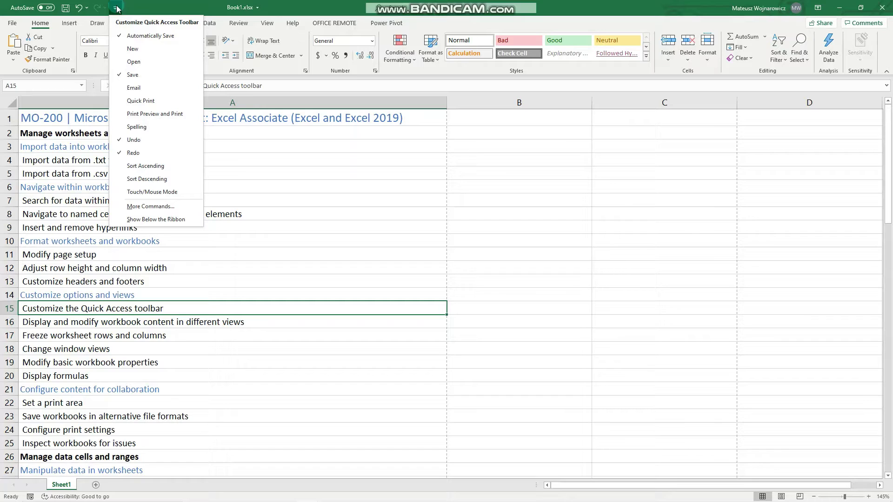
Add the Add a Chart command from All Commands to the Quick Access Toolbar list.
left_click(169, 209)
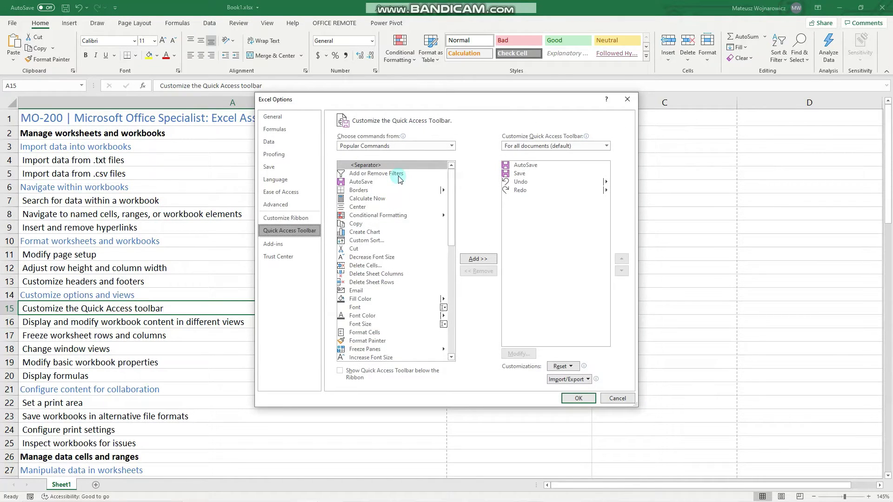
scroll(413, 175, "down", 2)
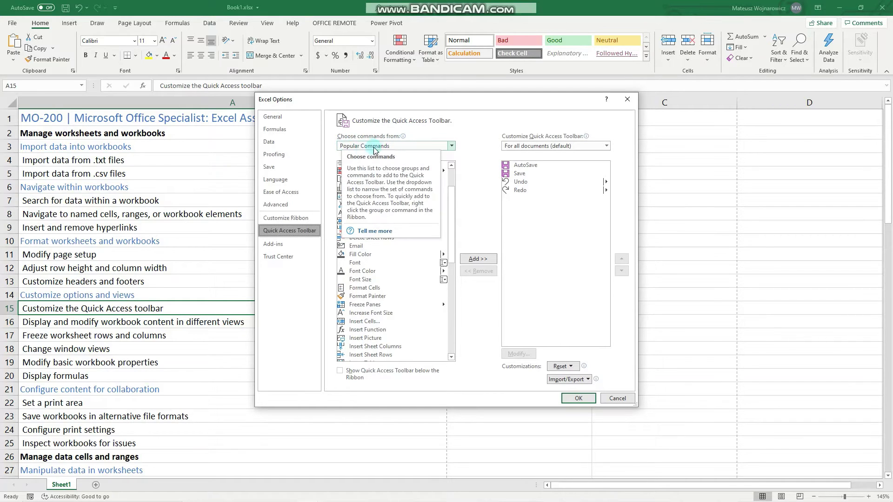
left_click(390, 147)
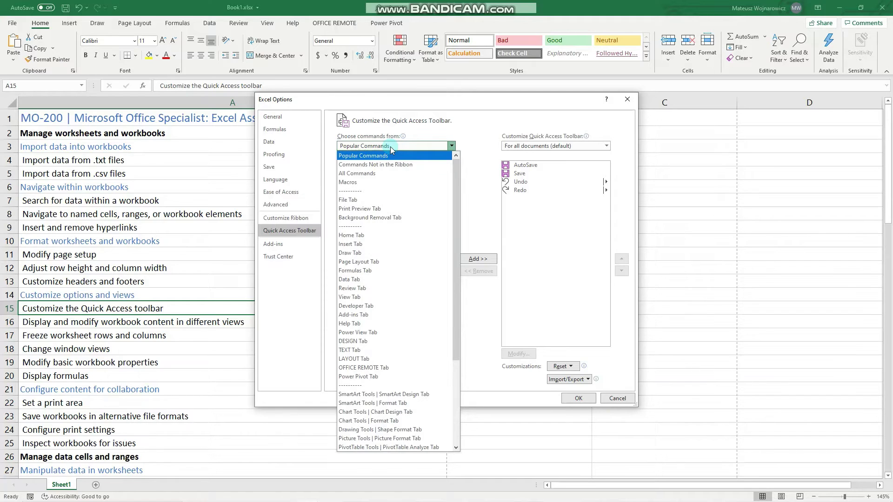
left_click(372, 174)
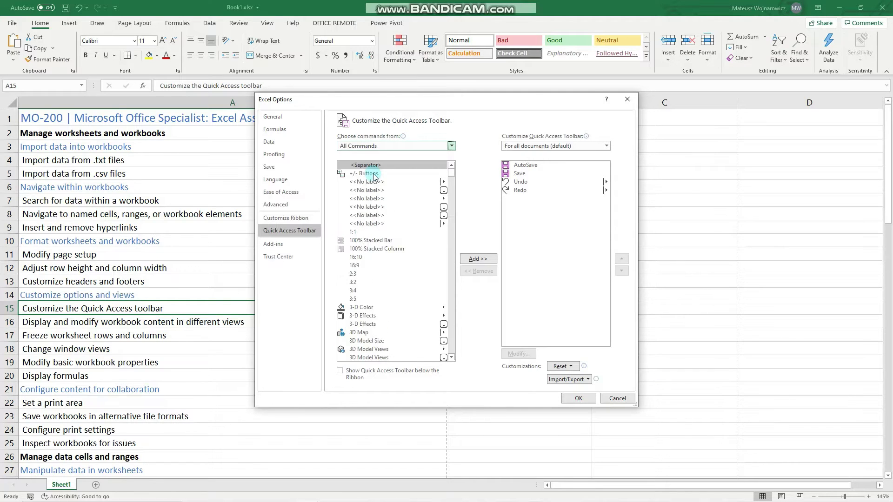
scroll(384, 185, "down", 2)
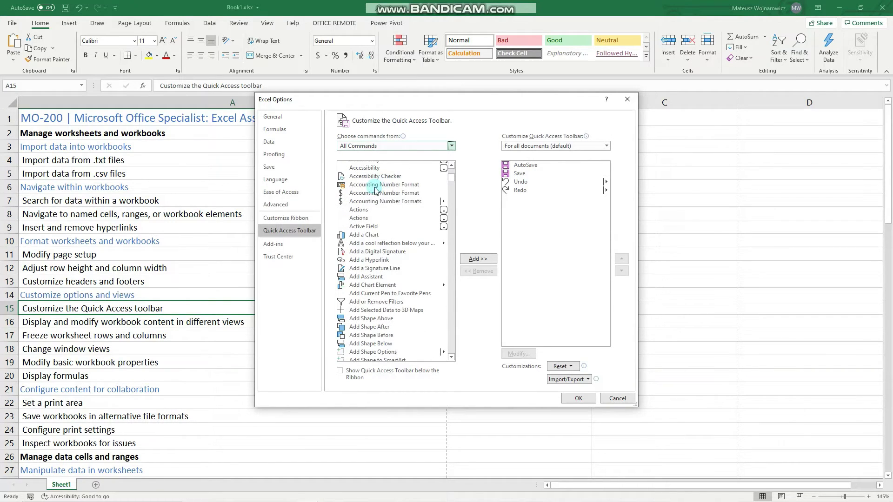
left_click(360, 235)
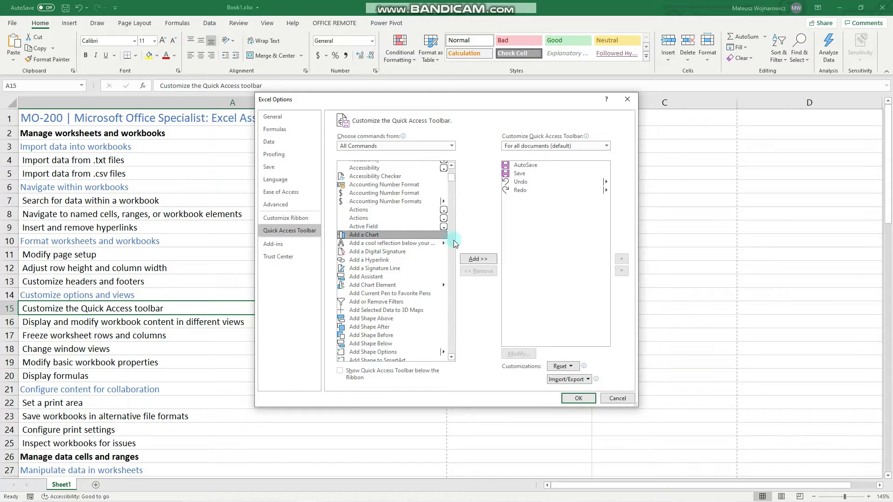
left_click(482, 259)
left_click(482, 260)
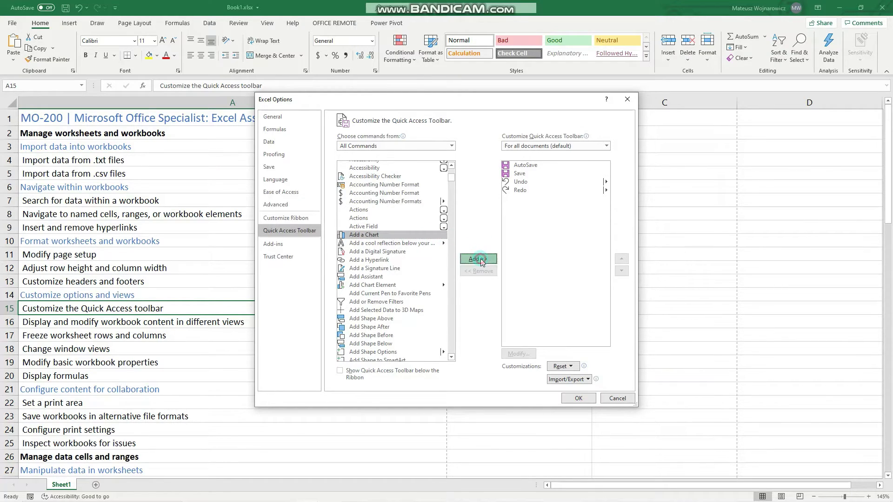
Move Add a Chart up three places to the top of the toolbar and apply.
left_click(546, 197)
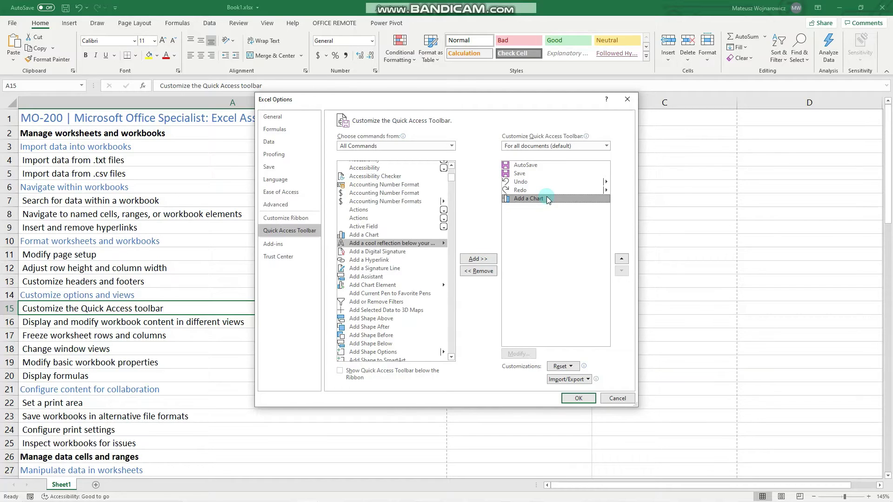
left_click(622, 259)
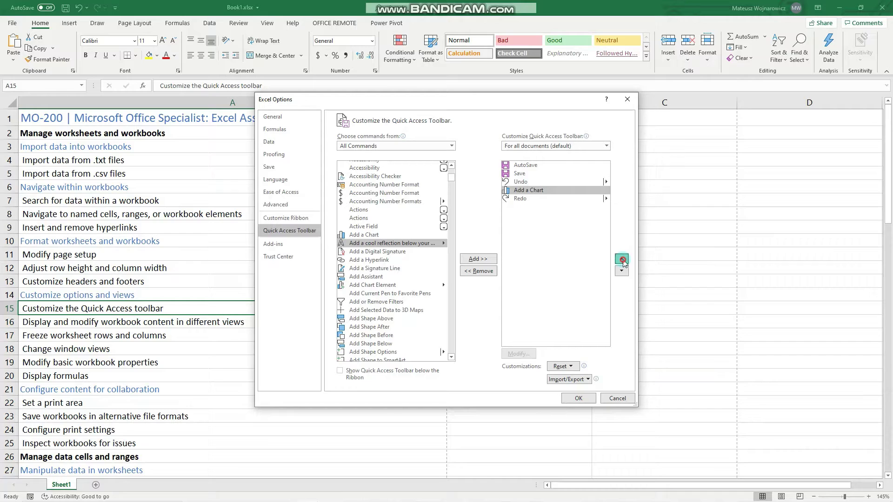
left_click(622, 259)
left_click(622, 260)
left_click(622, 259)
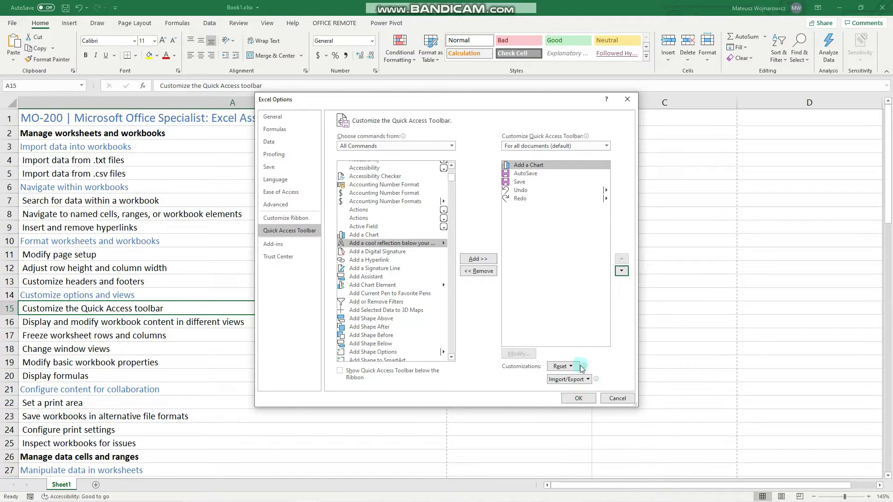
left_click(578, 398)
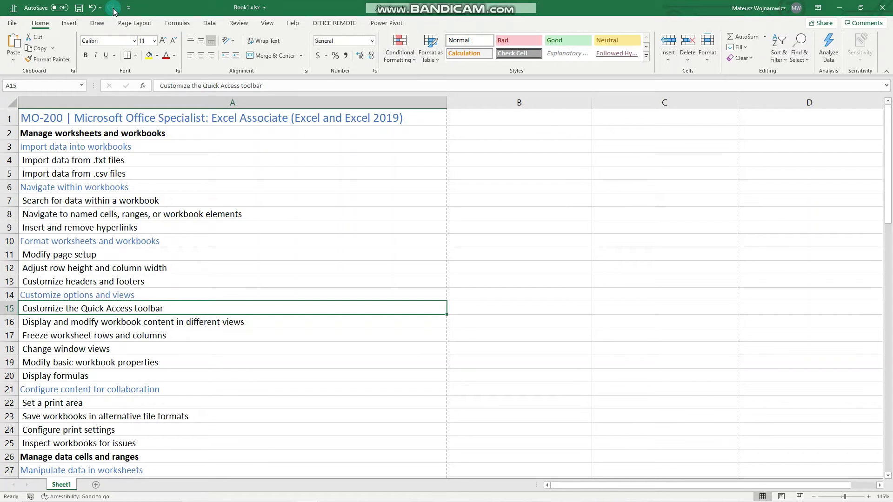
Remove Add a Chart from the Quick Access Toolbar in Excel Options.
left_click(128, 7)
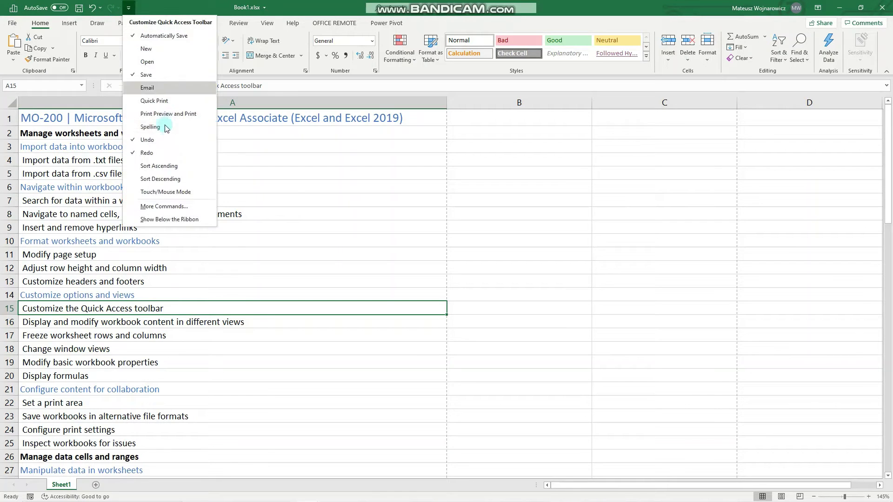
left_click(173, 206)
left_click(558, 167)
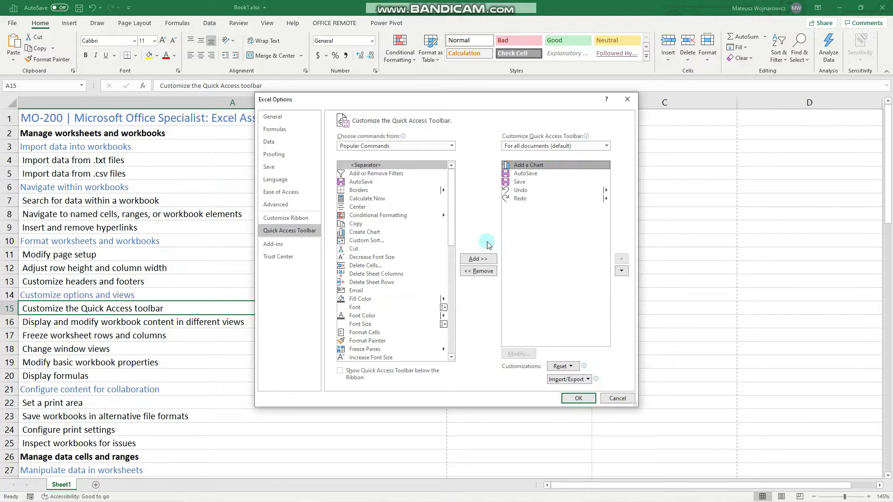
left_click(484, 272)
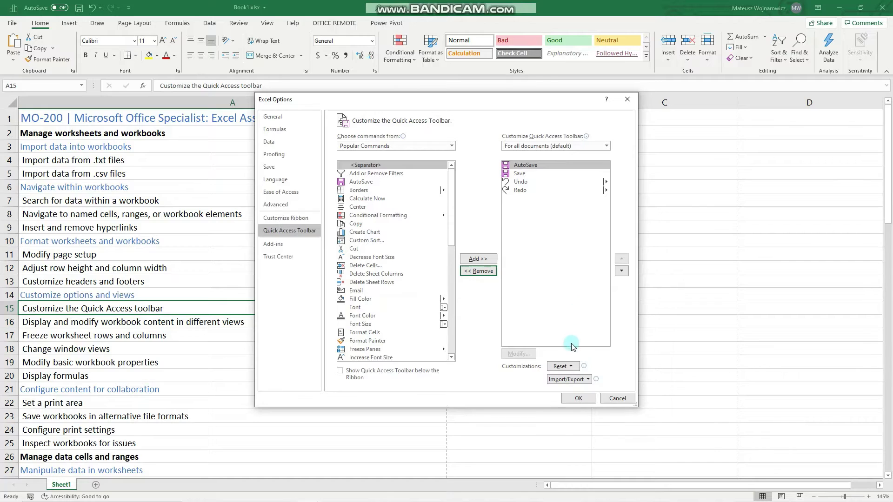
Reset all ribbon and Quick Access Toolbar customizations and confirm.
left_click(572, 369)
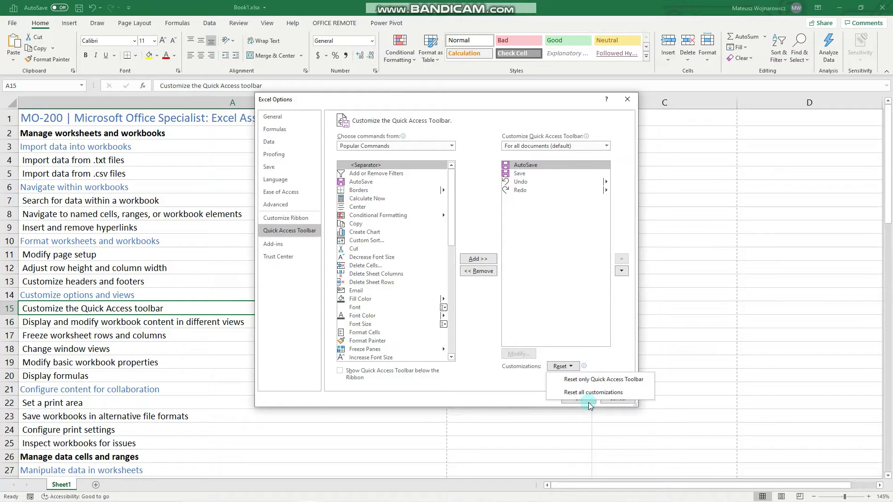
left_click(594, 393)
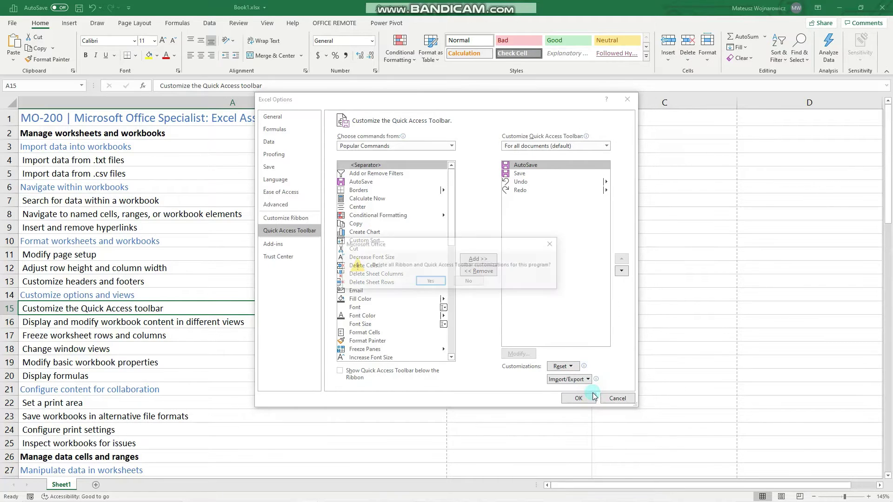
left_click(432, 281)
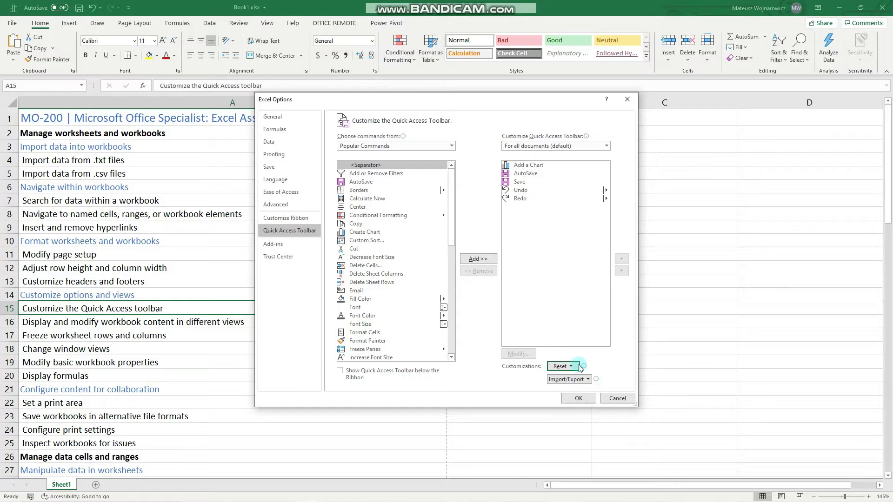
left_click(578, 398)
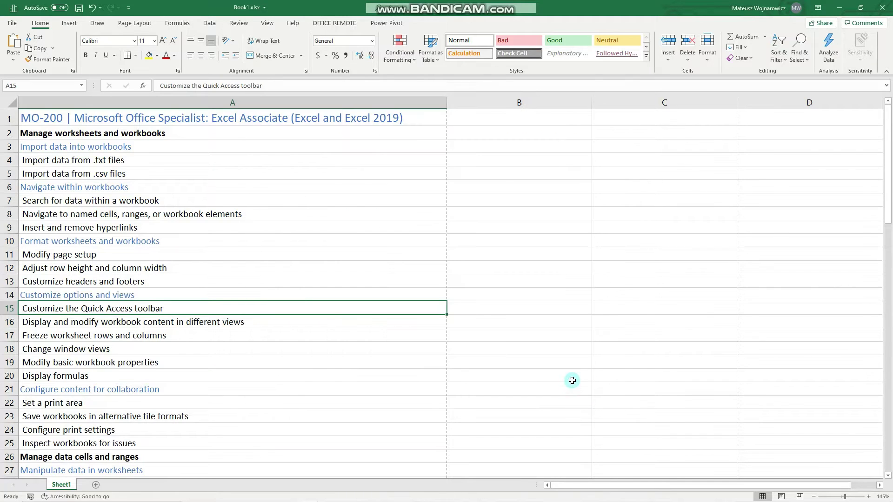
Select the Change window views entry and view the sheet in Page Break Preview, scrolling through its pages.
left_click(39, 351)
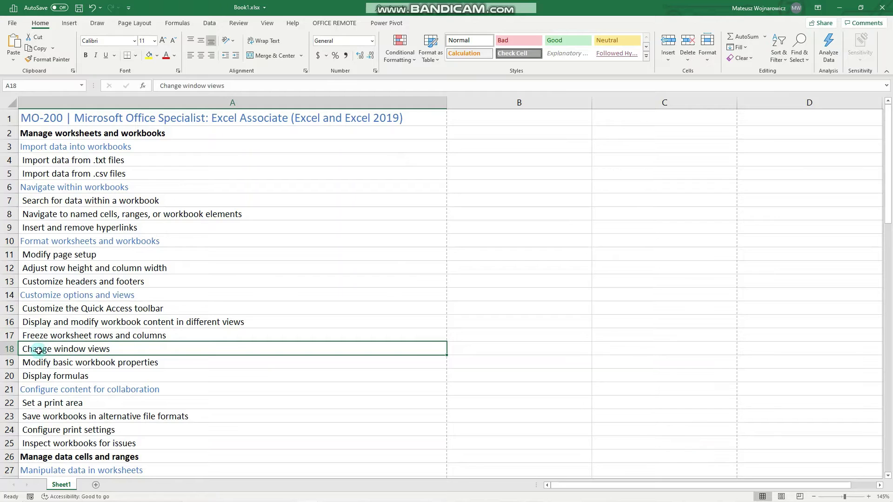
left_click(48, 323)
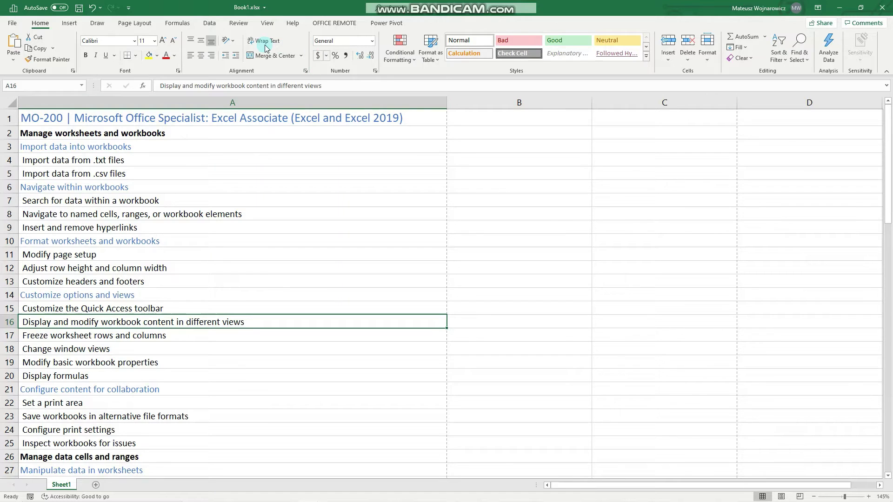
left_click(268, 23)
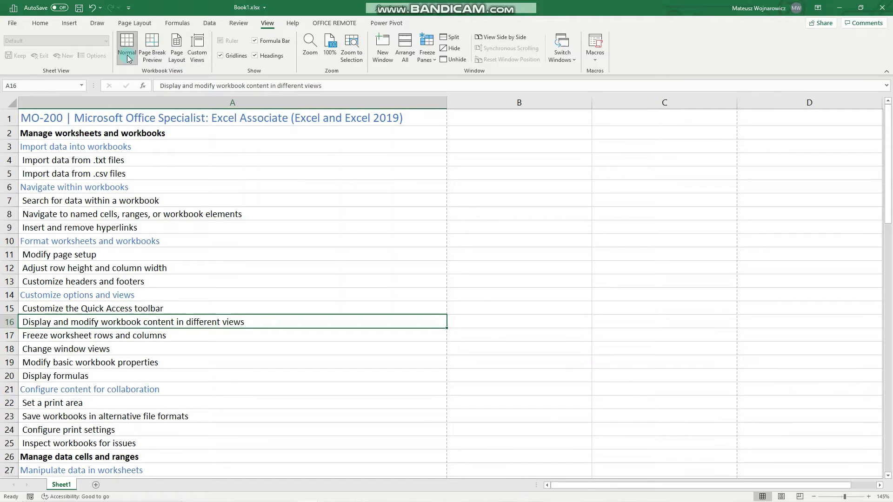
left_click(152, 50)
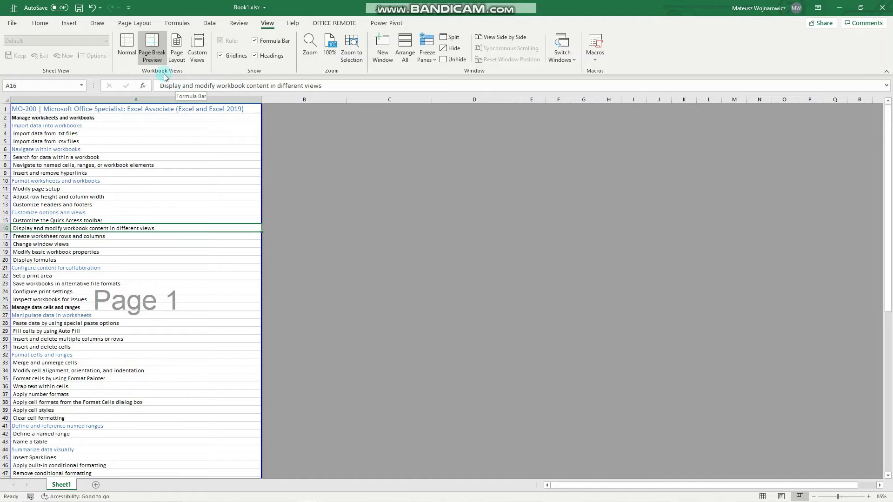
scroll(202, 185, "down", 16)
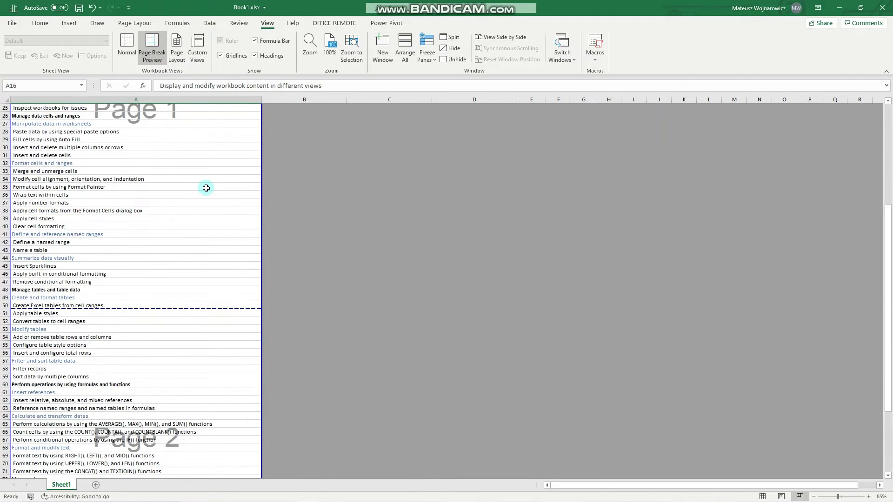
scroll(205, 187, "up", 16)
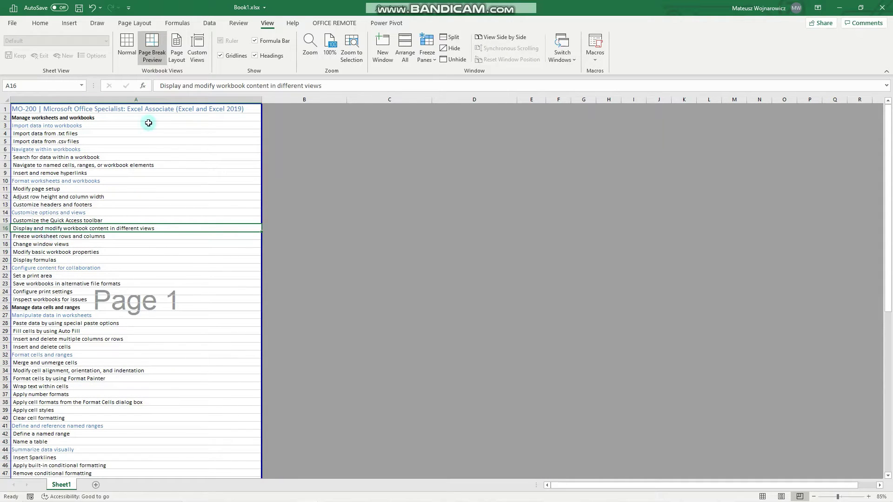
left_click(177, 55)
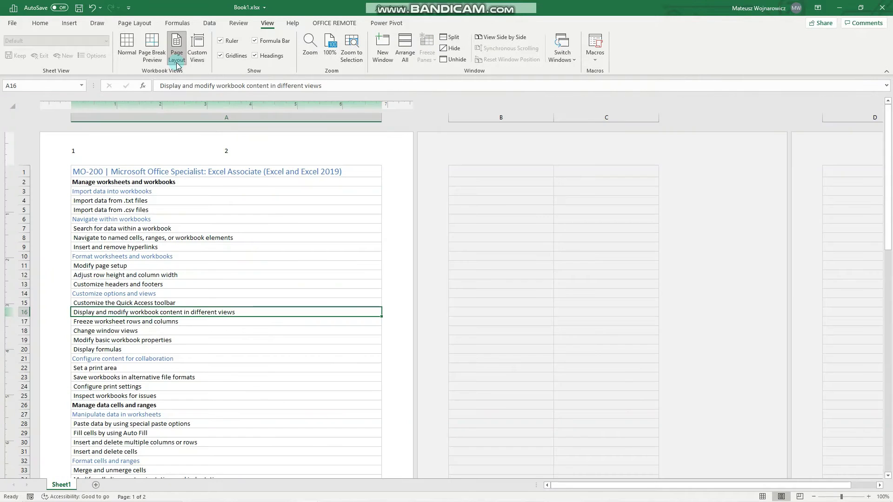
scroll(283, 209, "down", 9)
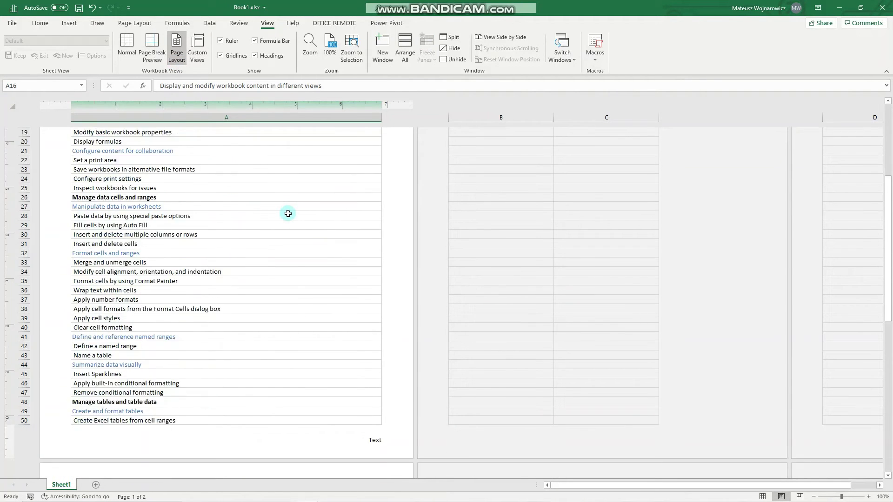
scroll(287, 291, "up", 9)
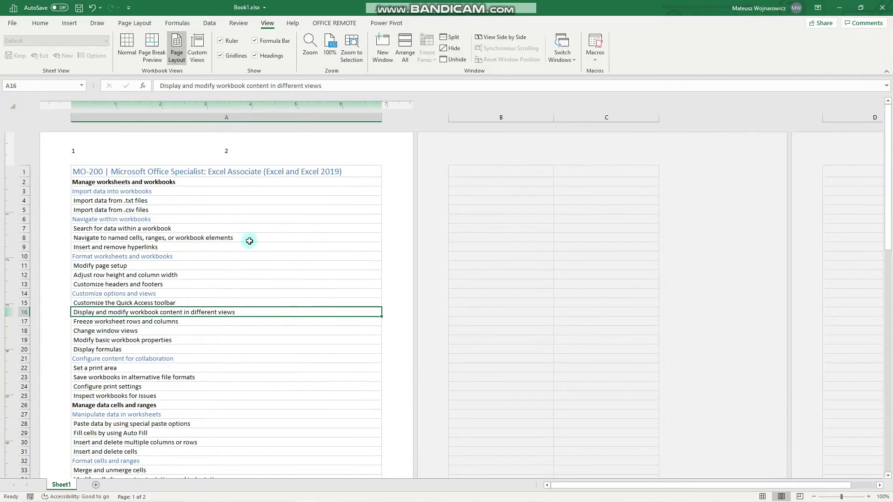
left_click(134, 151)
left_click(242, 153)
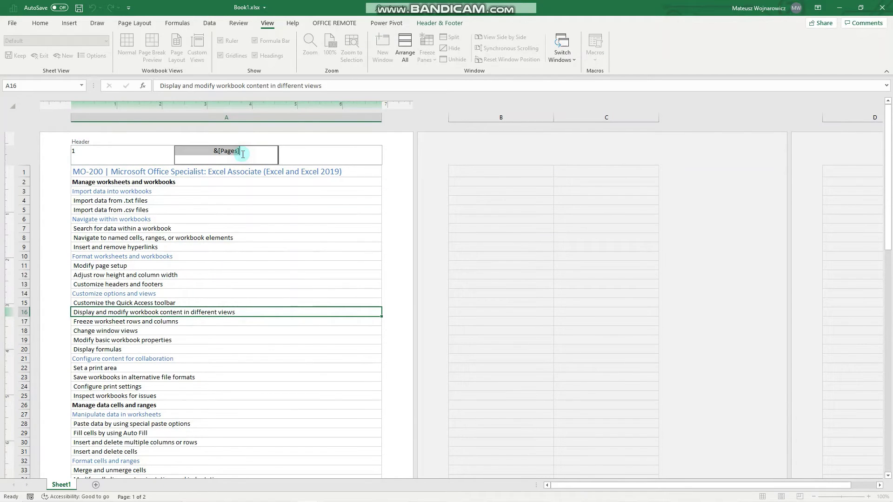
left_click(157, 311)
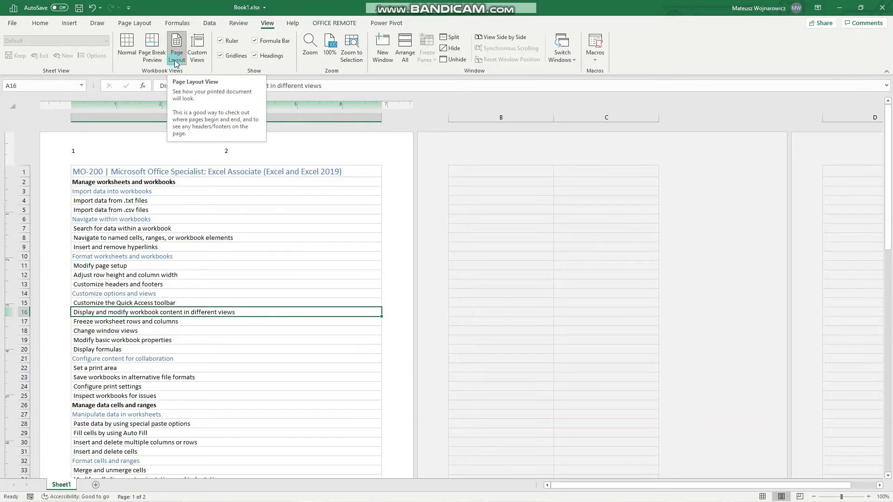
left_click(155, 150)
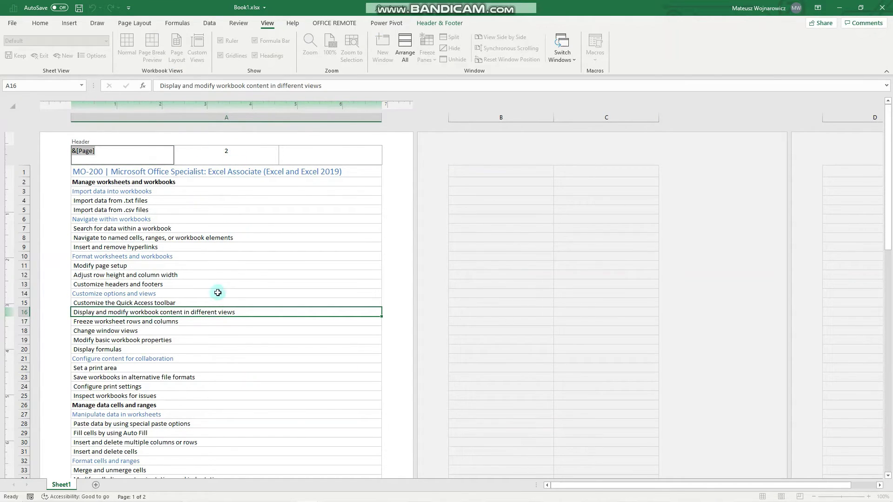
left_click(266, 163)
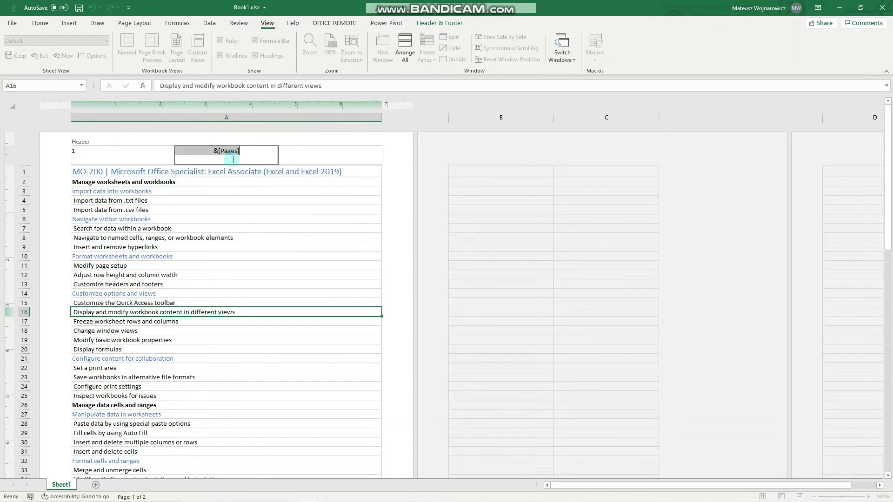
left_click(241, 182)
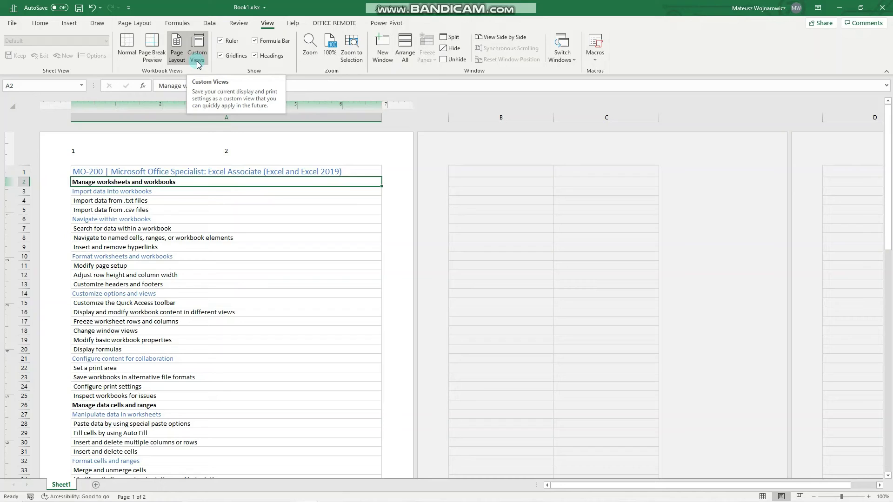
Switch the sheet back to Normal view and select cell B2 as the freeze point.
left_click(127, 54)
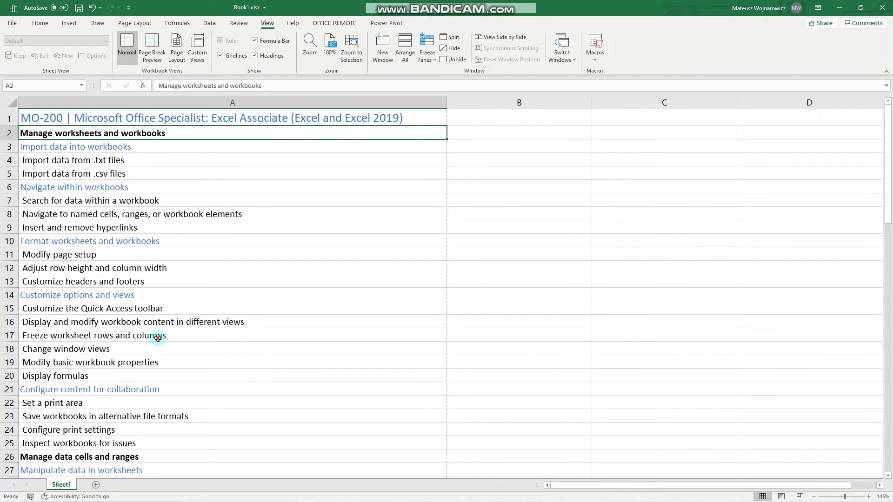
left_click(158, 338)
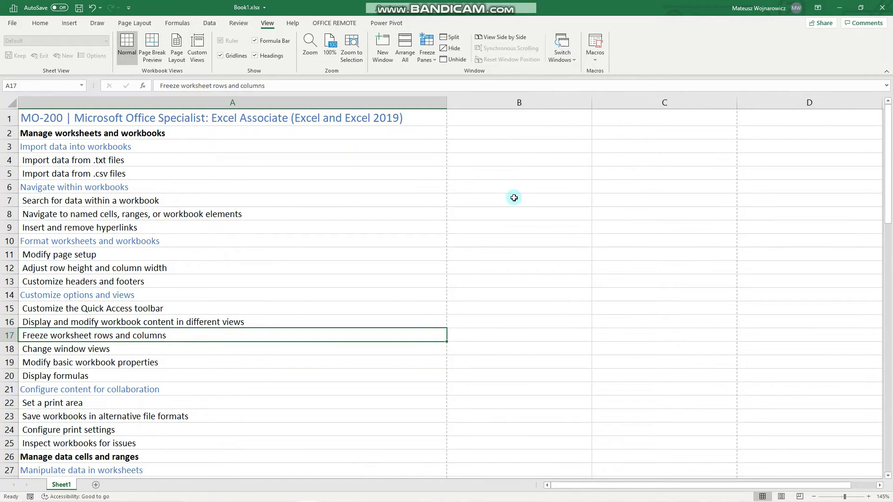
left_click(460, 134)
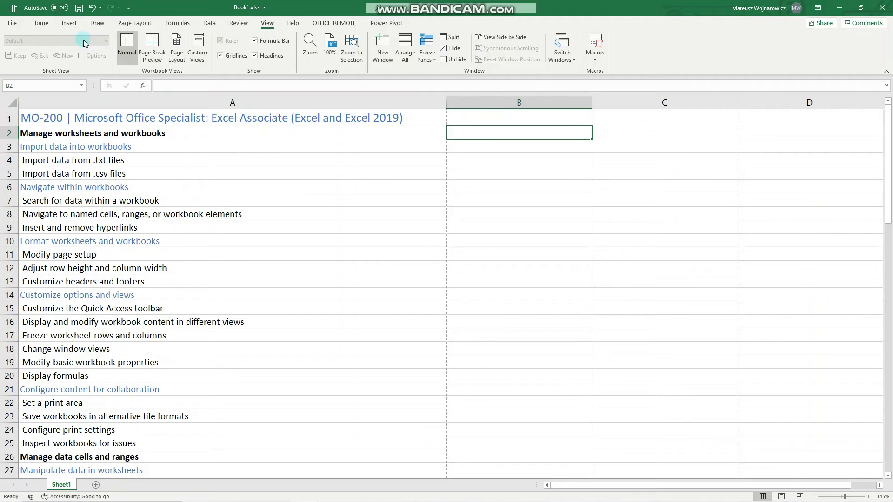
left_click(46, 28)
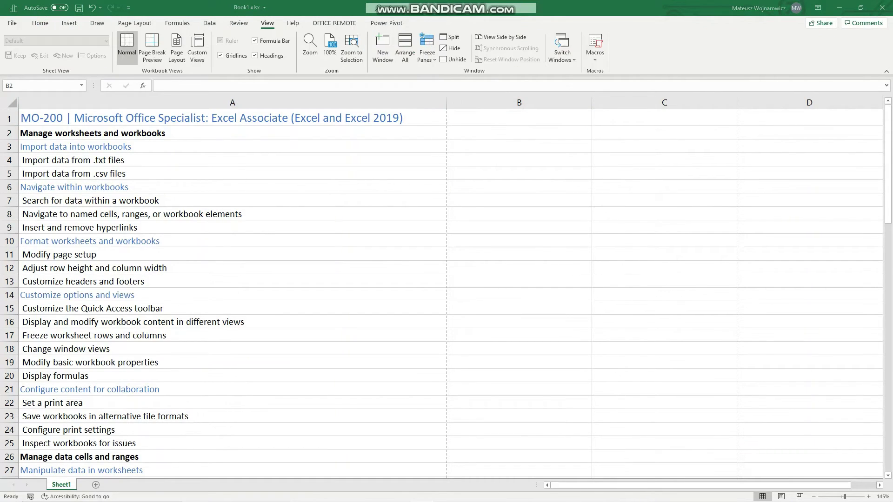
left_click(268, 26)
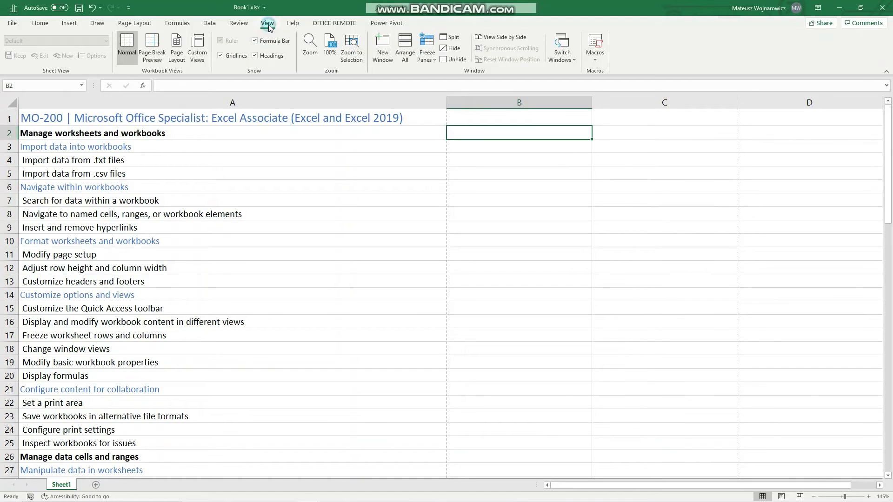
Freeze panes at B2 so row 1 and column A stay fixed while scrolling.
left_click(426, 55)
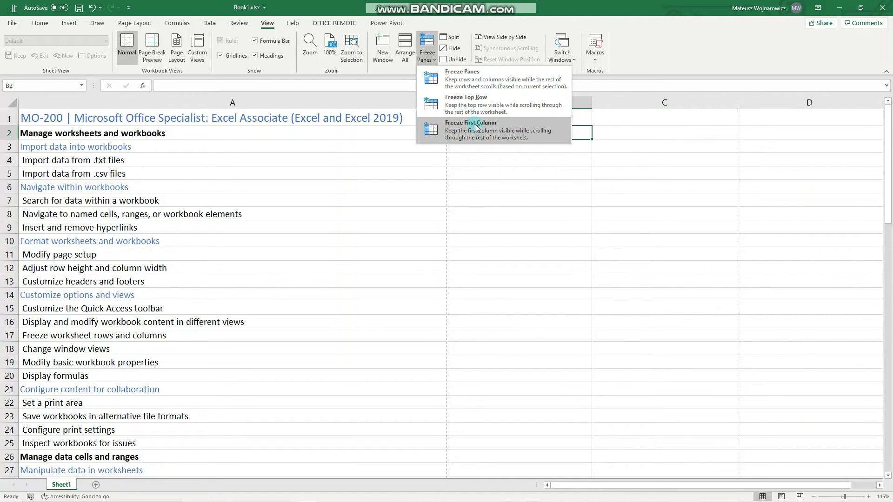
left_click(458, 81)
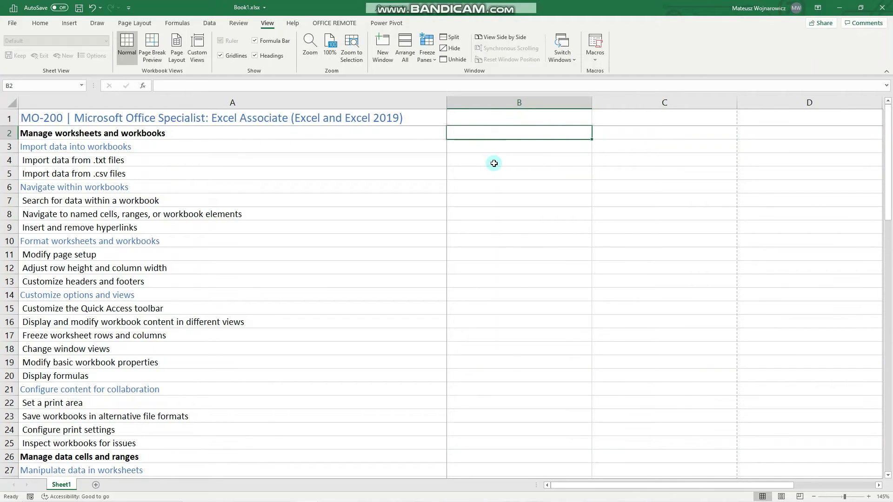
scroll(494, 163, "down", 13)
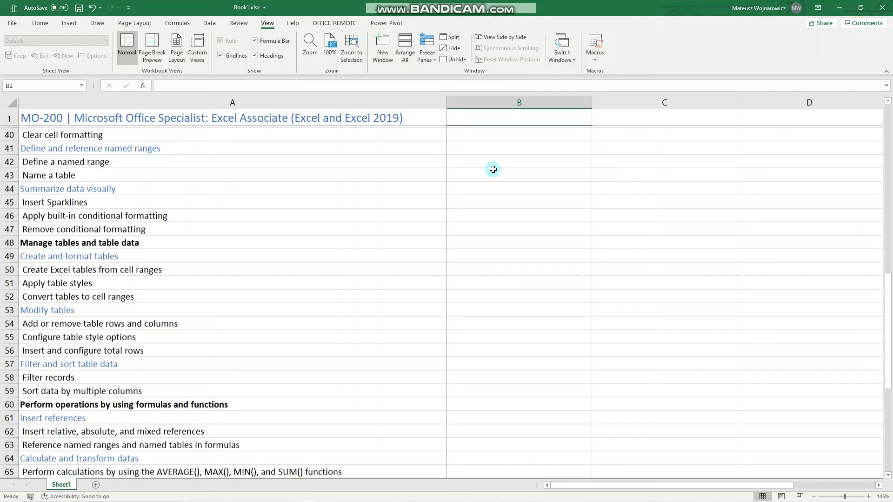
scroll(493, 170, "down", 7)
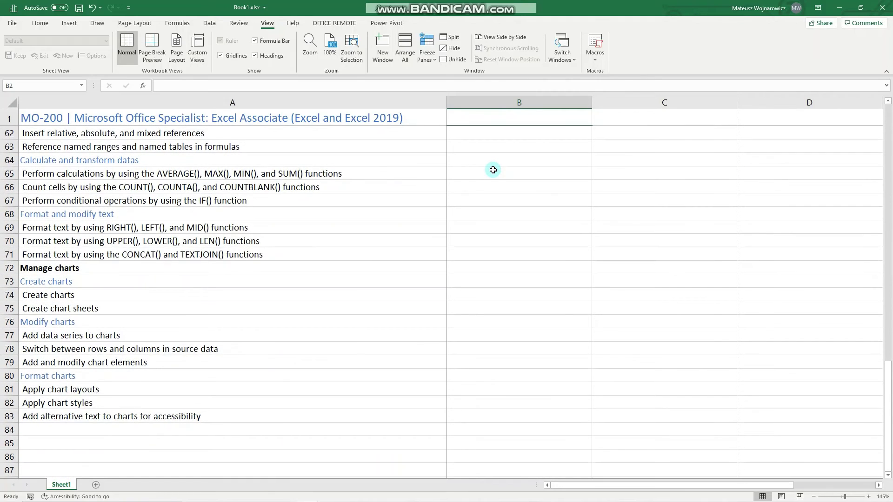
scroll(490, 171, "up", 7)
scroll(511, 186, "down", 7)
mouse_move(712, 485)
left_mouse_down()
mouse_move(790, 486)
mouse_move(716, 486)
left_mouse_up()
scroll(484, 259, "up", 20)
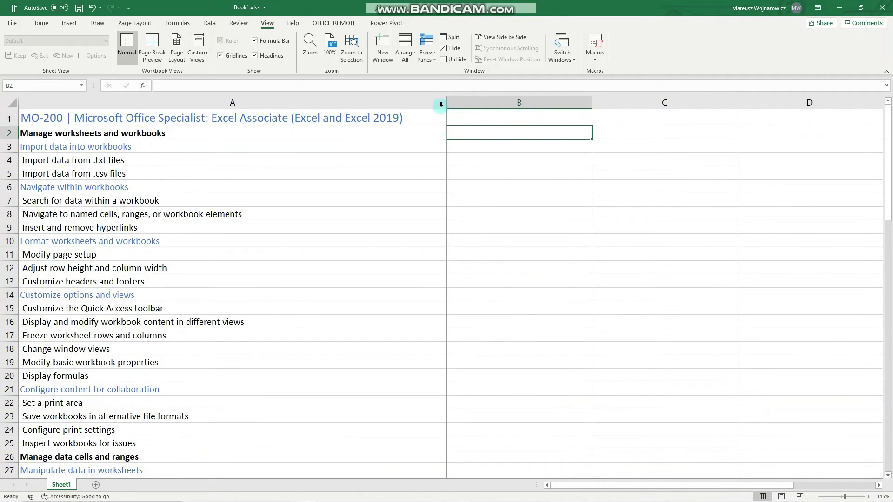
Unfreeze the panes and select the Modify basic workbook properties topic in A19.
left_click(428, 56)
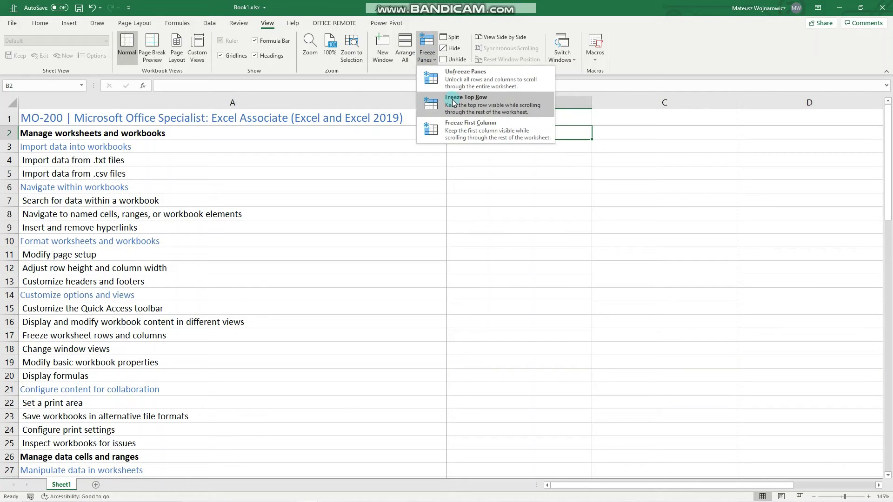
left_click(465, 79)
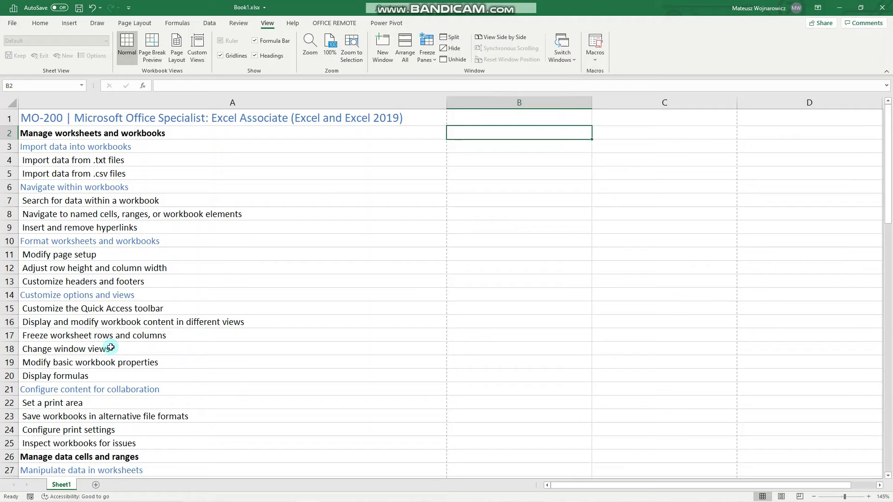
left_click(108, 361)
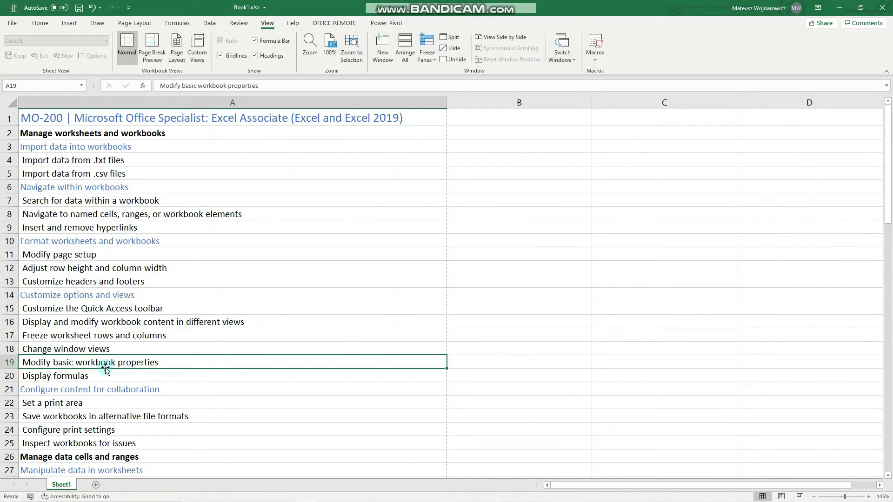
Add the tag 'workbook' to Book1 on the File Info page.
left_click(10, 24)
left_click(32, 109)
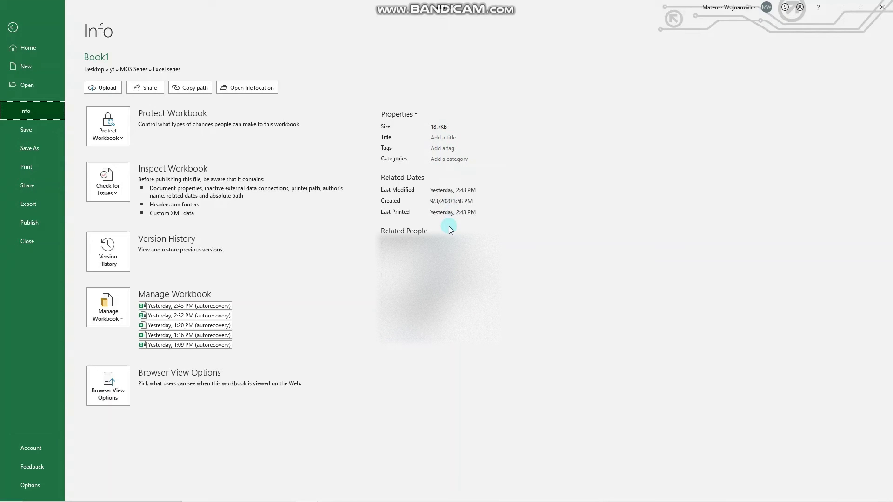
left_click(452, 150)
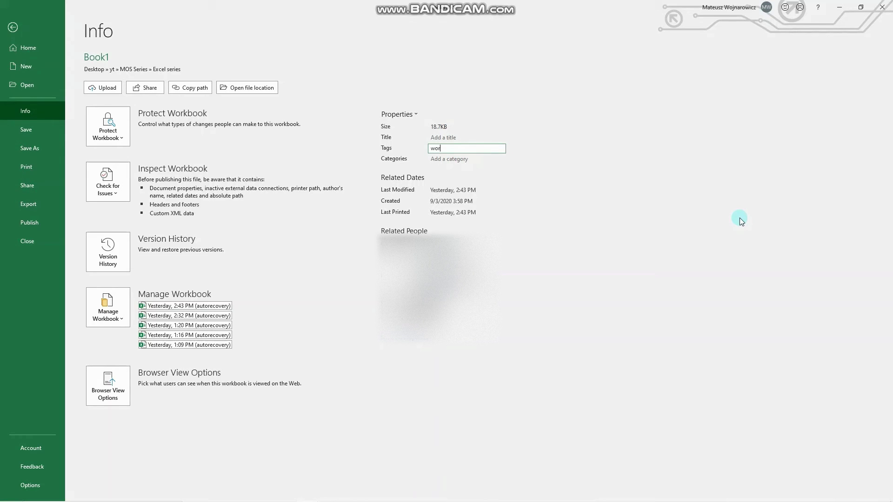
key("ctrl+a")
key("Return")
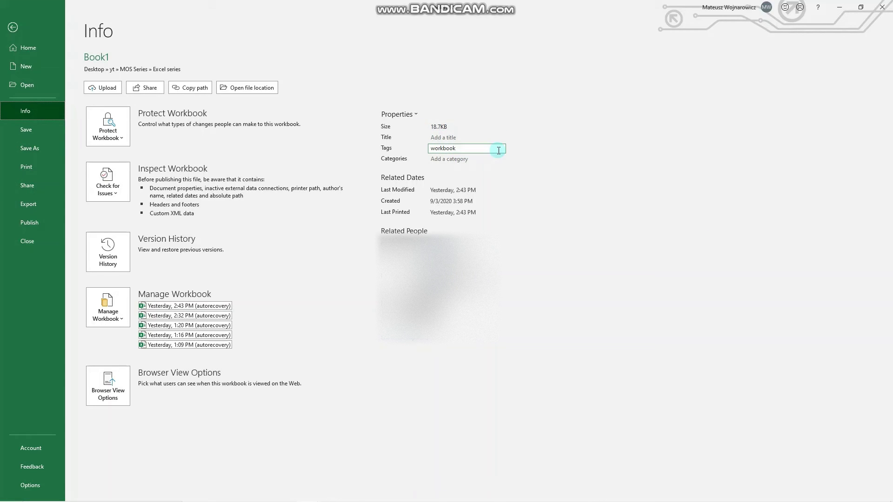
Confirm 'workbook' appears under Keywords in Advanced Properties, then return to the worksheet.
left_click(398, 114)
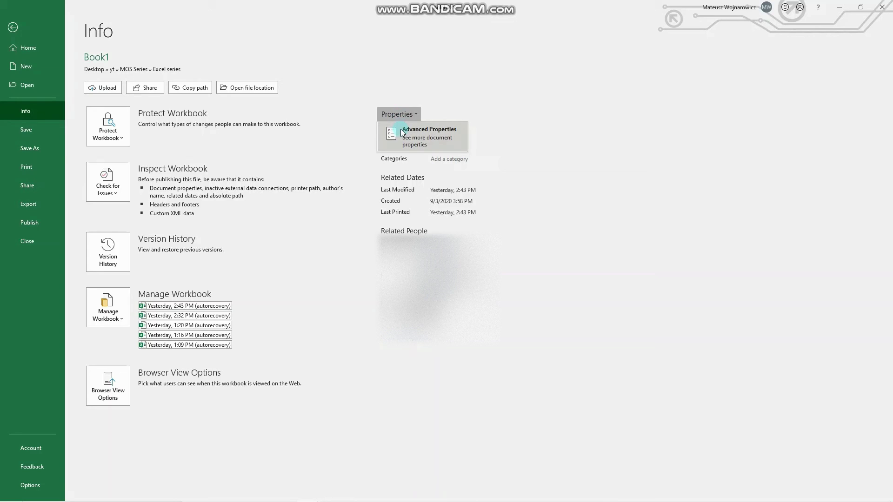
left_click(404, 139)
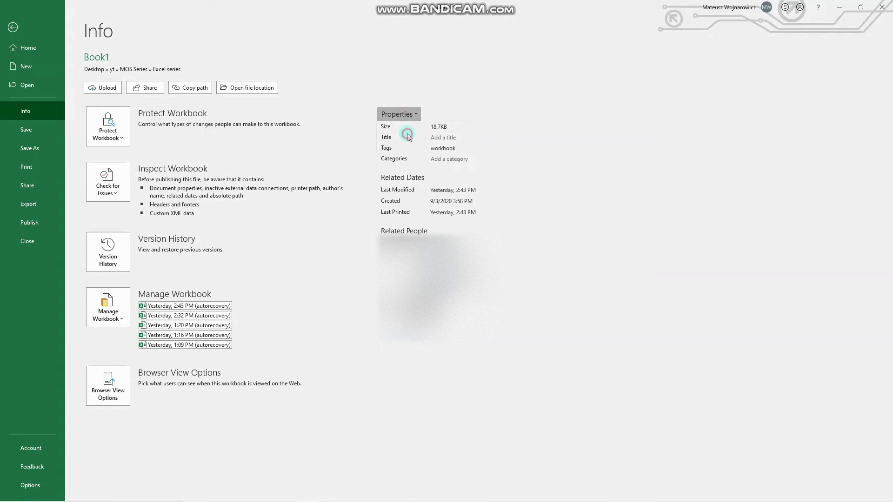
left_click(395, 139)
left_click(414, 138)
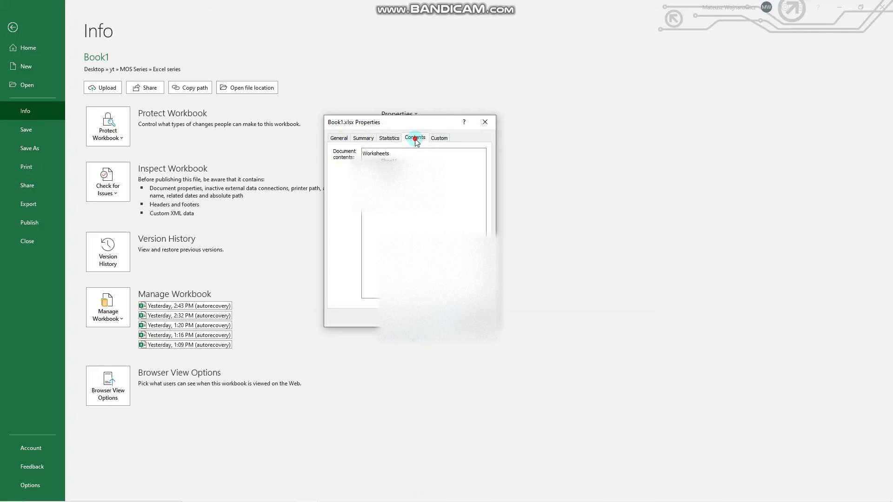
left_click(388, 139)
left_click(368, 138)
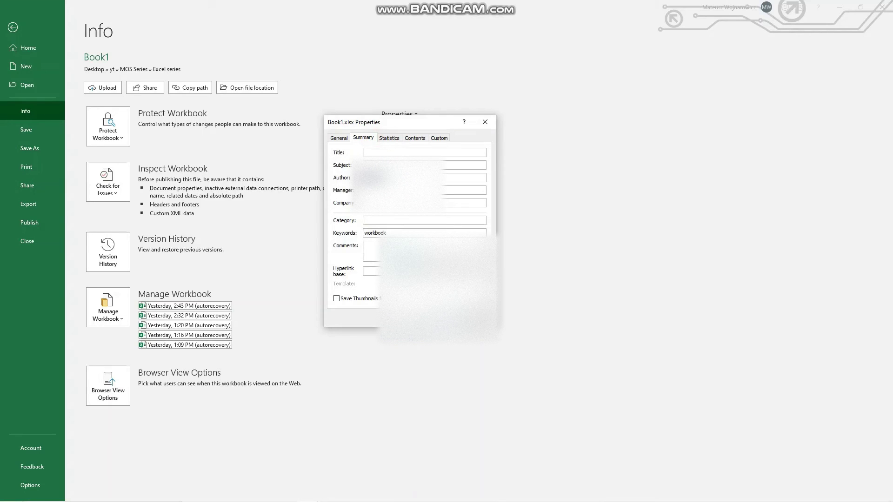
left_click(364, 232)
left_click(484, 123)
key("Escape")
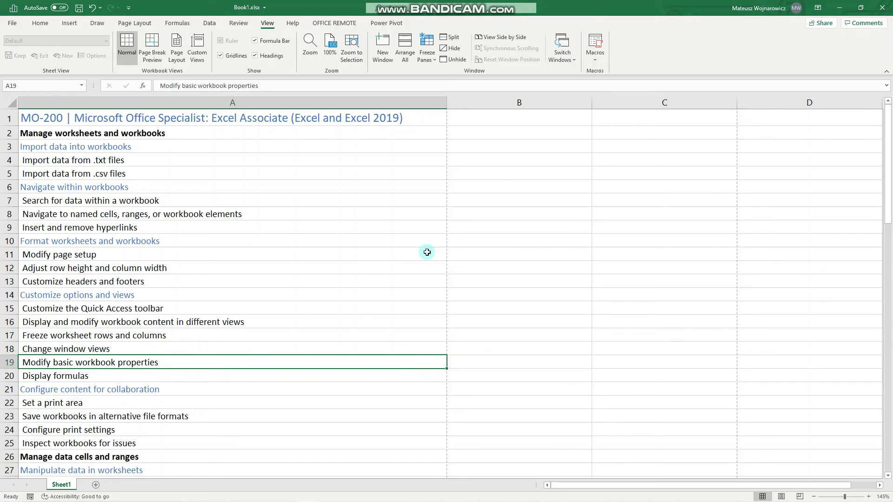
Enter 5, 4 and 6 in cells B10, B11 and B12.
left_click(536, 247)
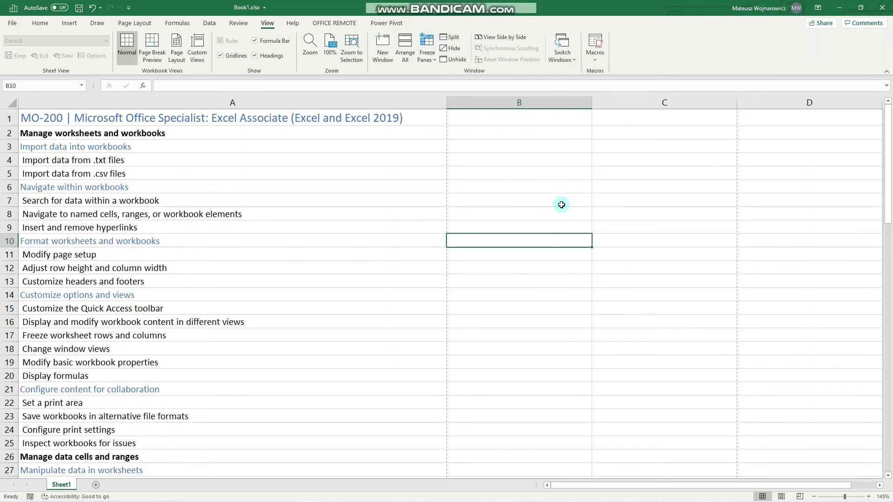
type("5")
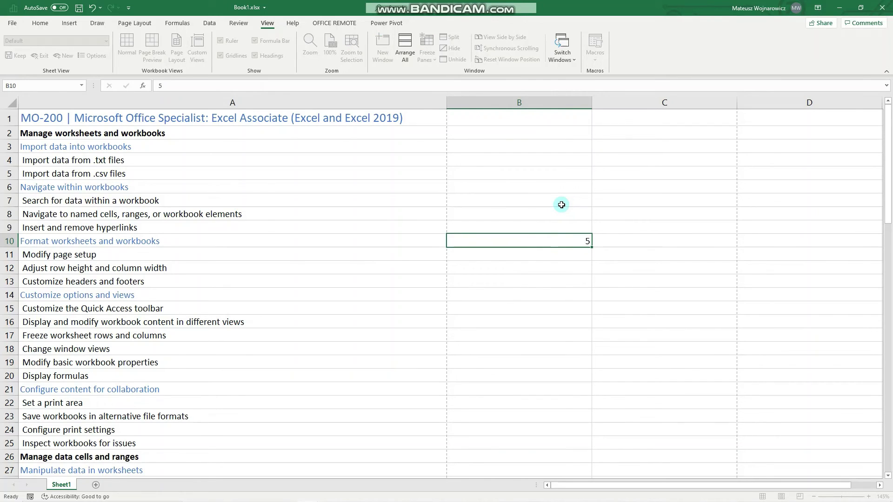
key("Return")
type("4")
key("Return")
type("6")
key("Return")
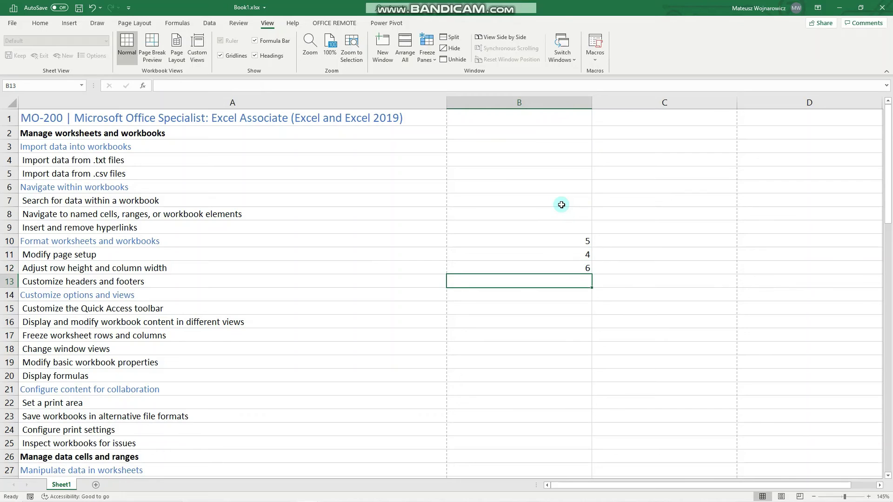
Enter =SUM(B10:B12) in B13 to total them to 15.
type("=")
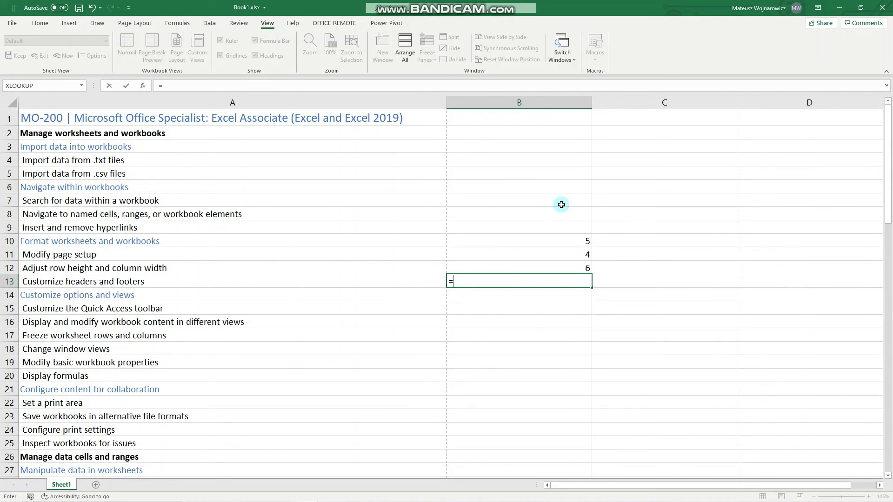
type("sum(")
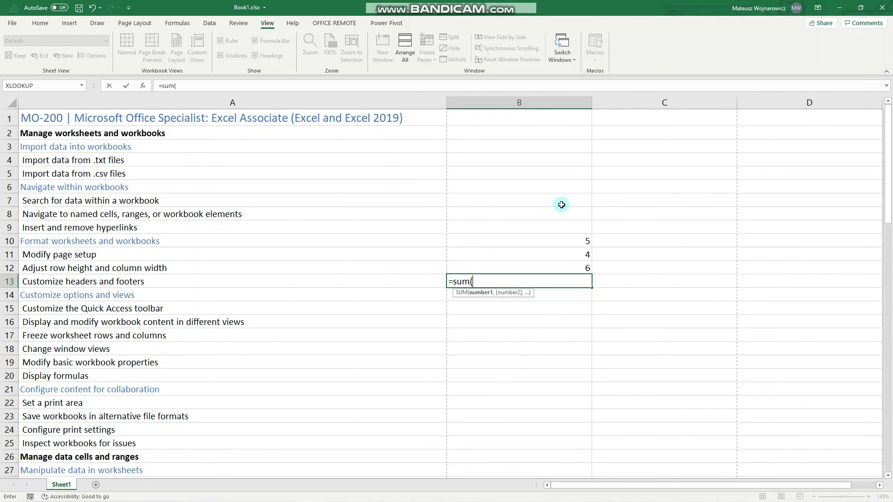
left_click_drag(550, 242, 554, 272)
type(")")
key("Return")
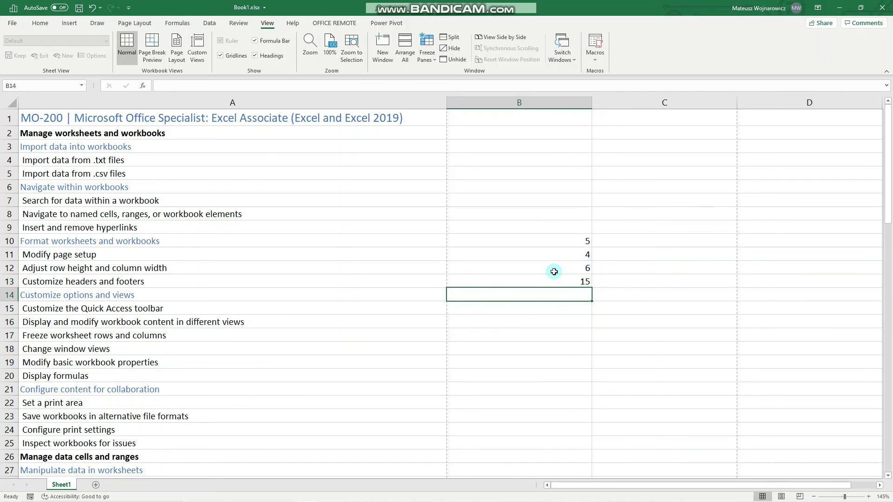
left_click(587, 280)
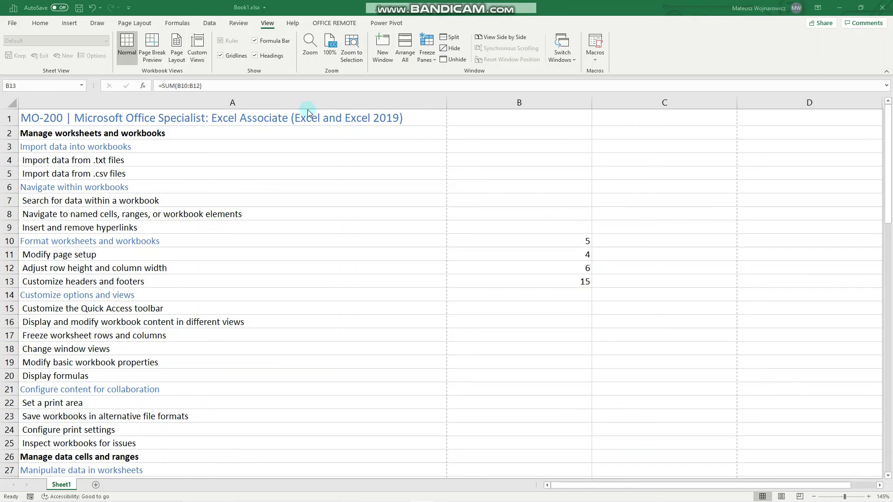
Turn on Show Formulas to view =SUM(B10:B12) in B13, then turn it off.
left_click(178, 23)
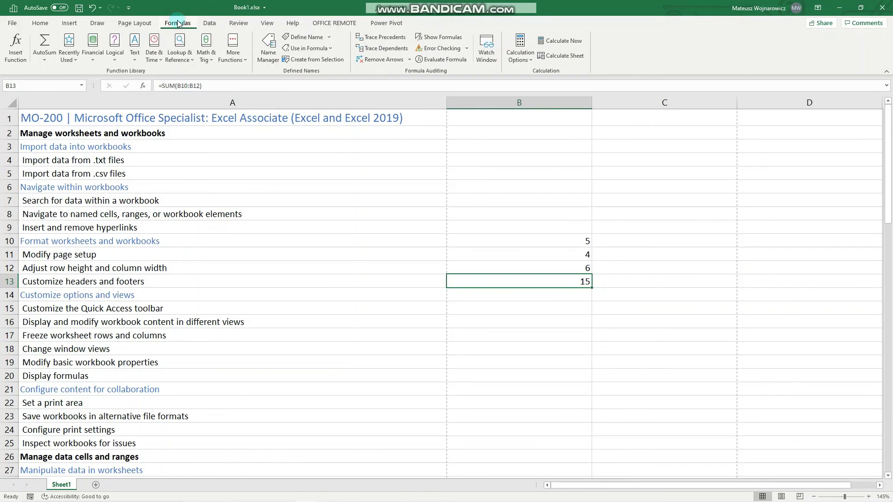
left_click(436, 38)
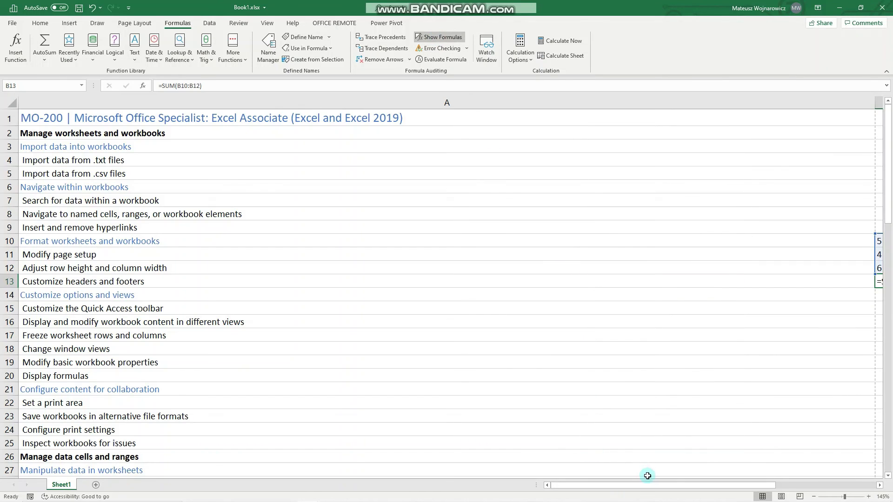
mouse_move(648, 484)
left_mouse_down()
mouse_move(662, 485)
mouse_move(660, 475)
left_mouse_up()
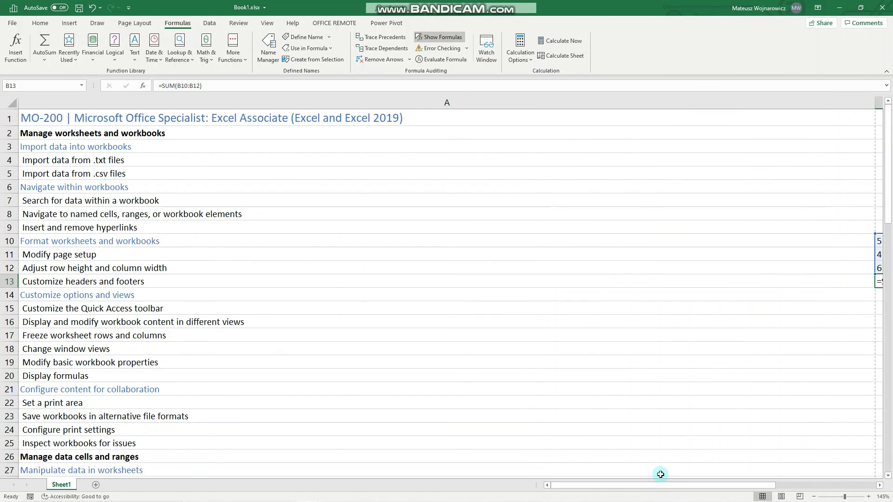
left_click(766, 429)
left_click(879, 485)
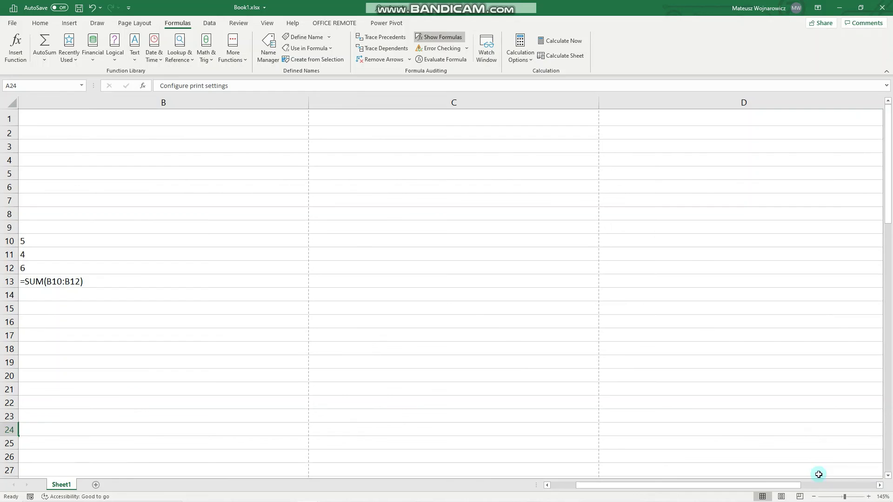
left_click_drag(713, 482, 634, 481)
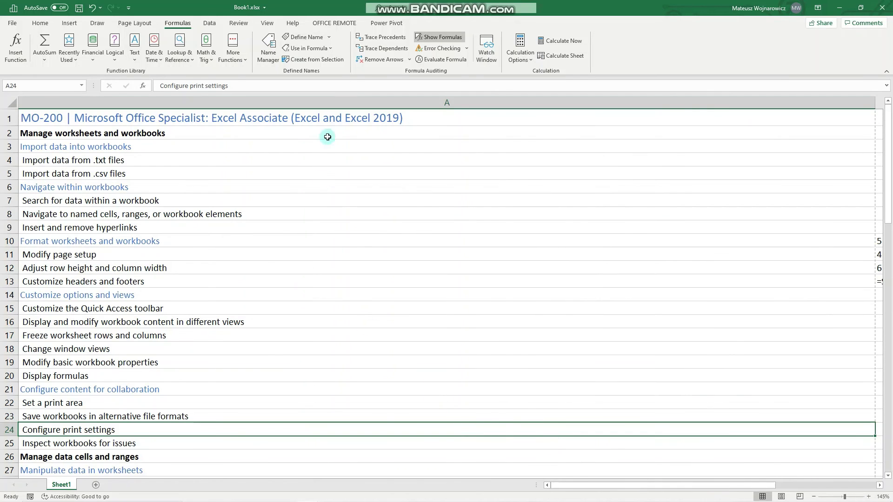
left_click(451, 40)
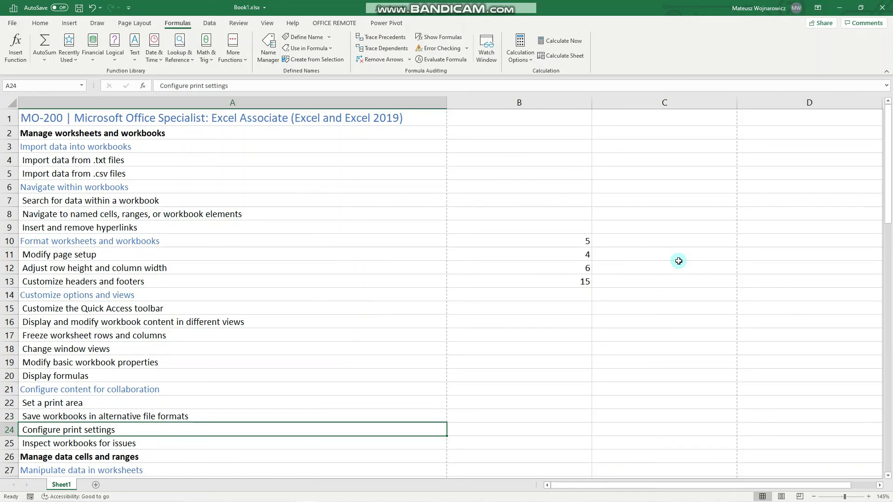